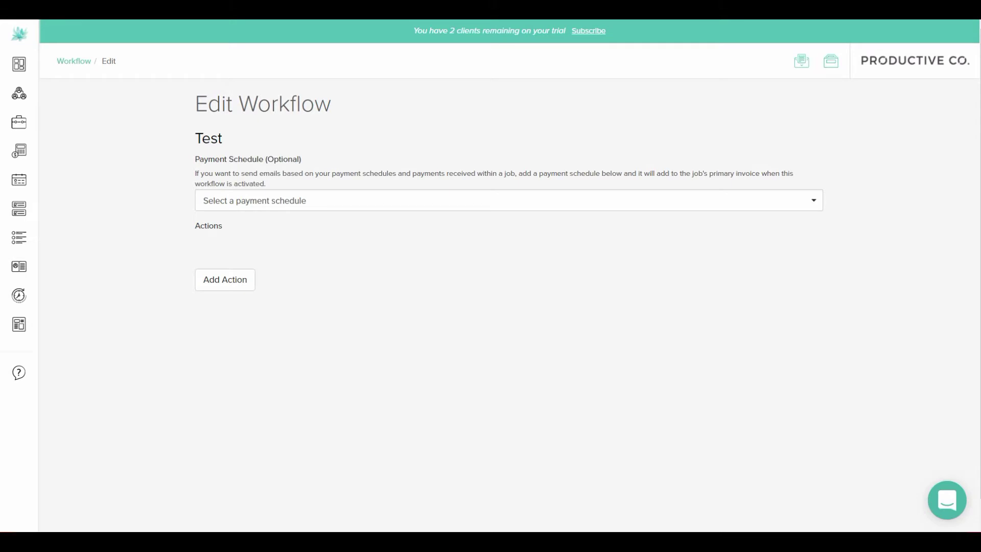
click(254, 200)
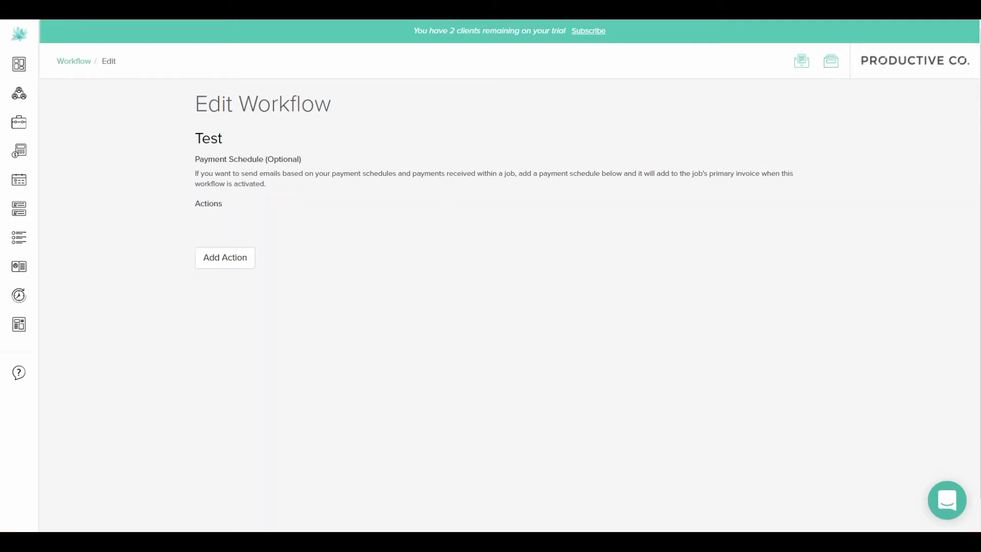
key(Escape)
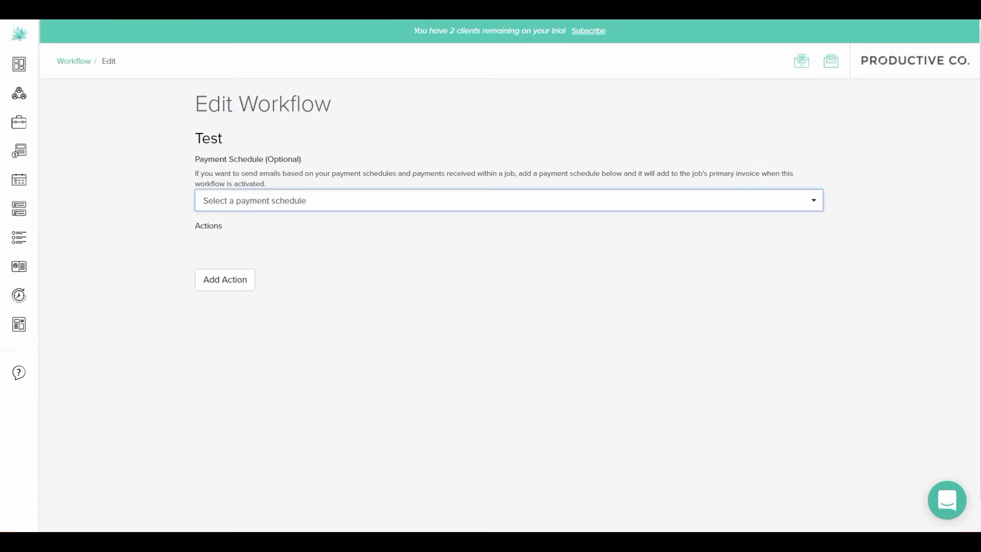
mouse_move(19, 265)
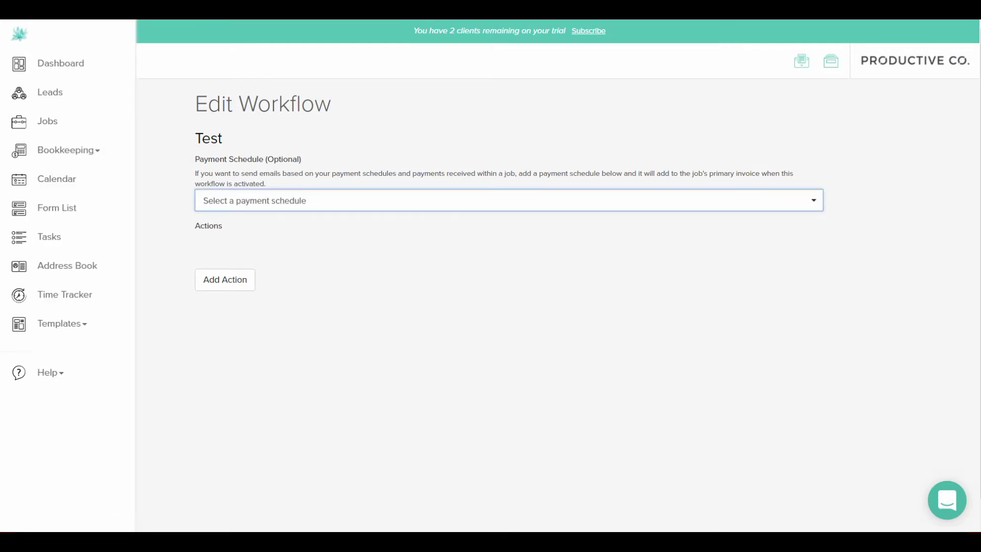
click(58, 323)
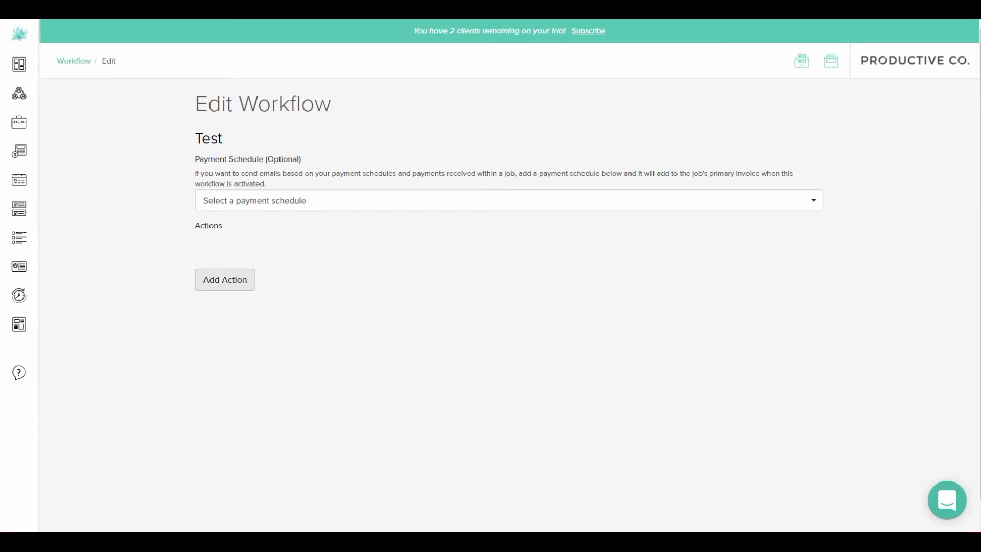
- Add a new action of type Send Form to the Test workflow and look over its options
click(225, 279)
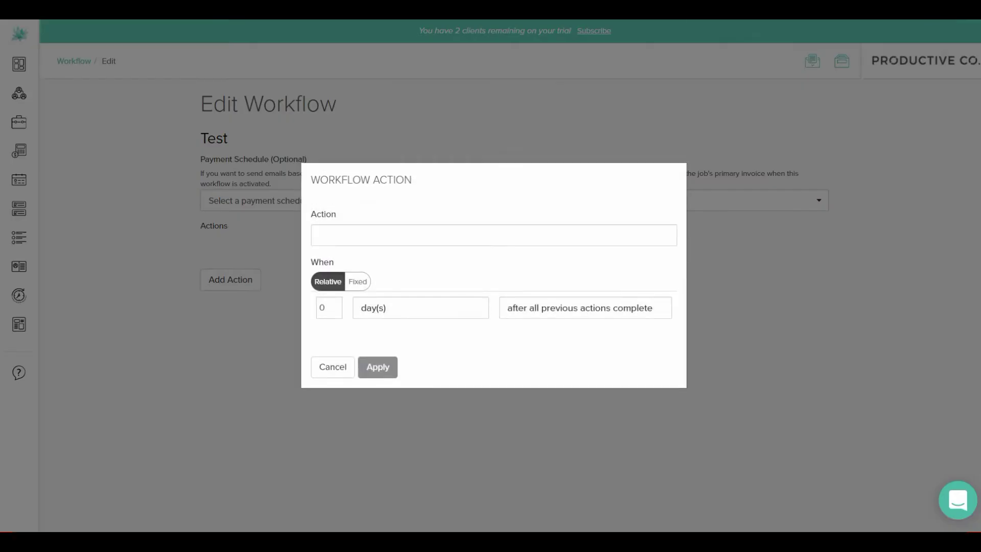
click(493, 235)
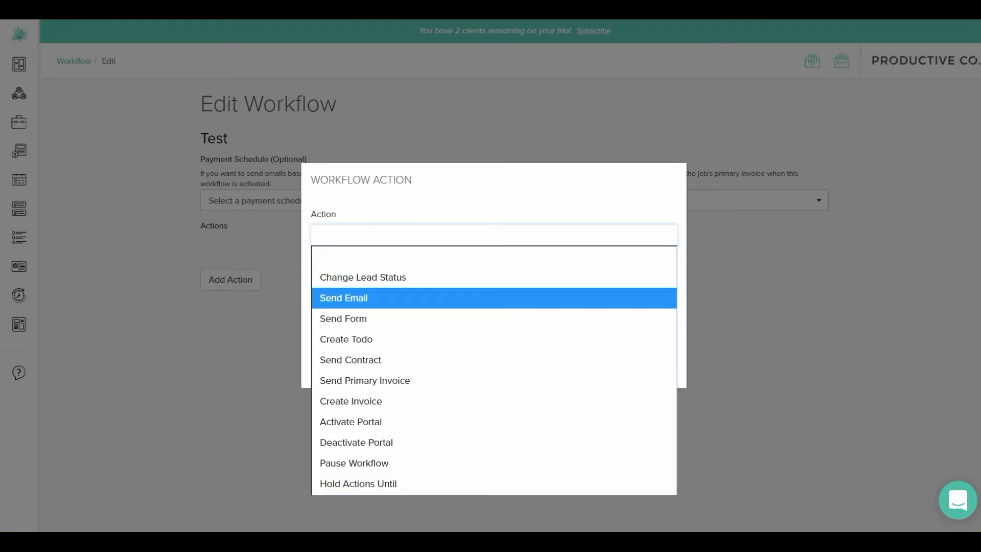
click(343, 318)
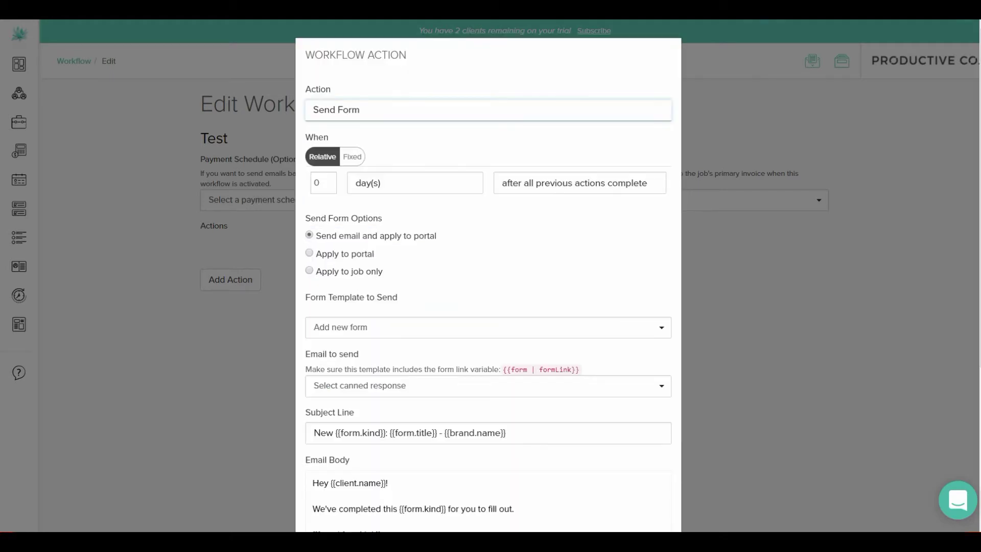
scroll(488, 281, down, 1)
scroll(488, 281, down, 1)
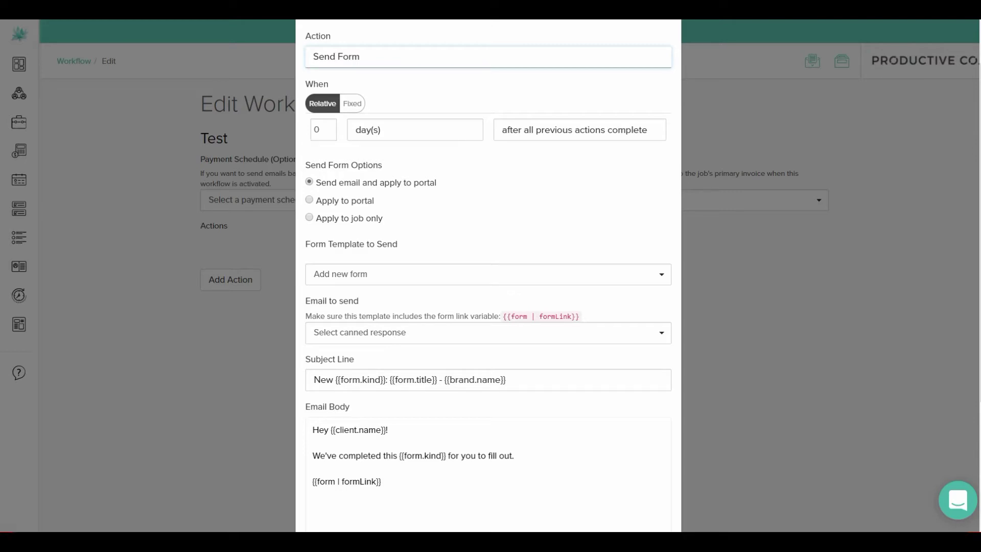
scroll(488, 281, up, 2)
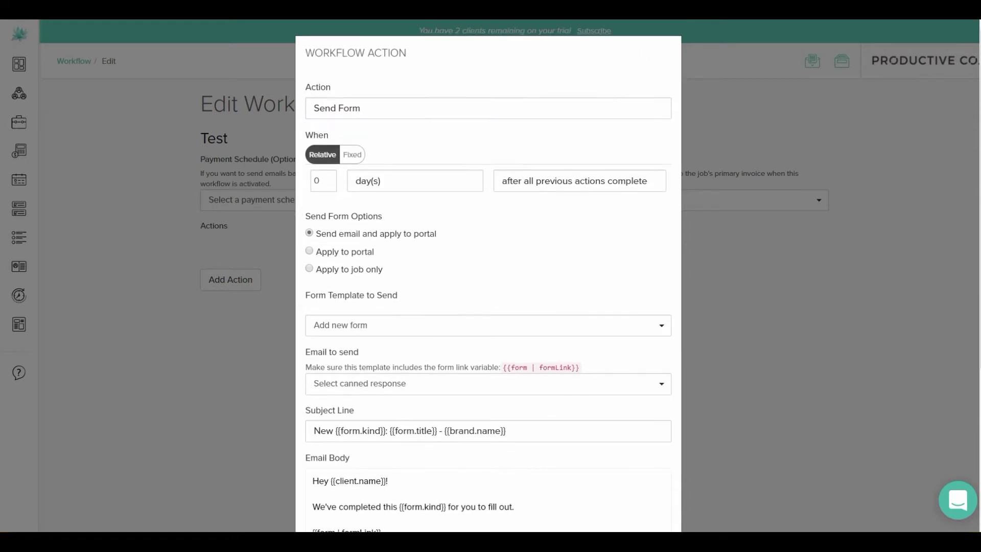
- Schedule the Send Form action relative to "after workflow started", with hour(s) as the time unit
click(579, 181)
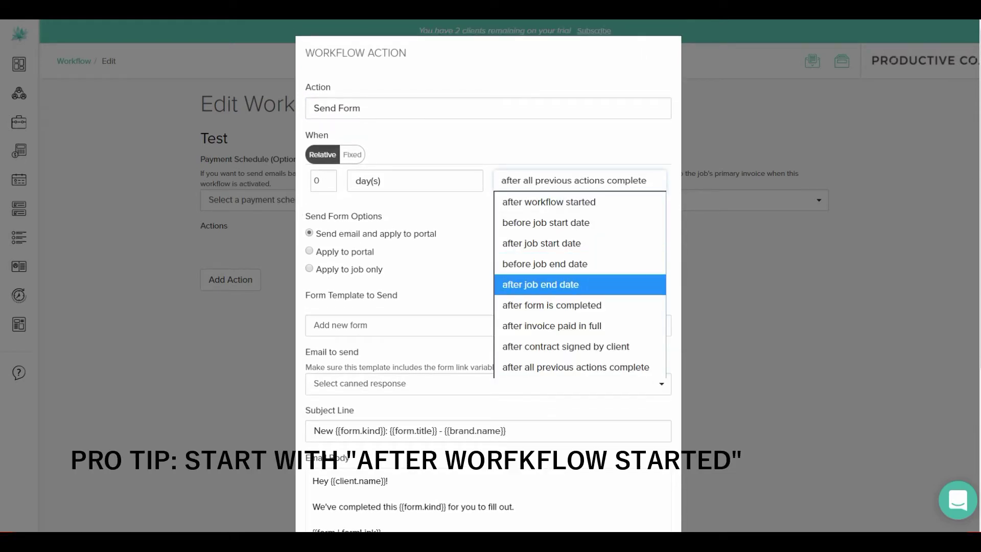
click(549, 202)
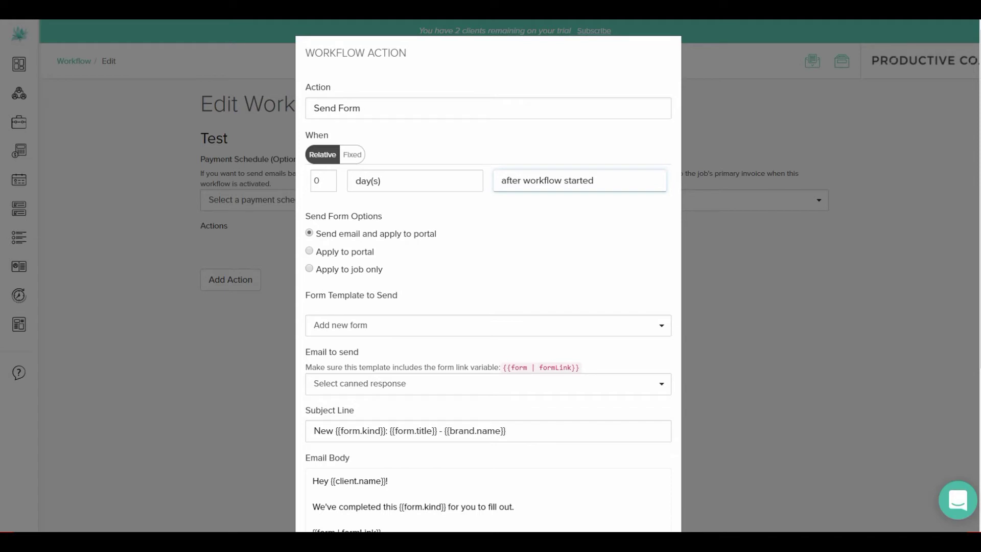
click(319, 181)
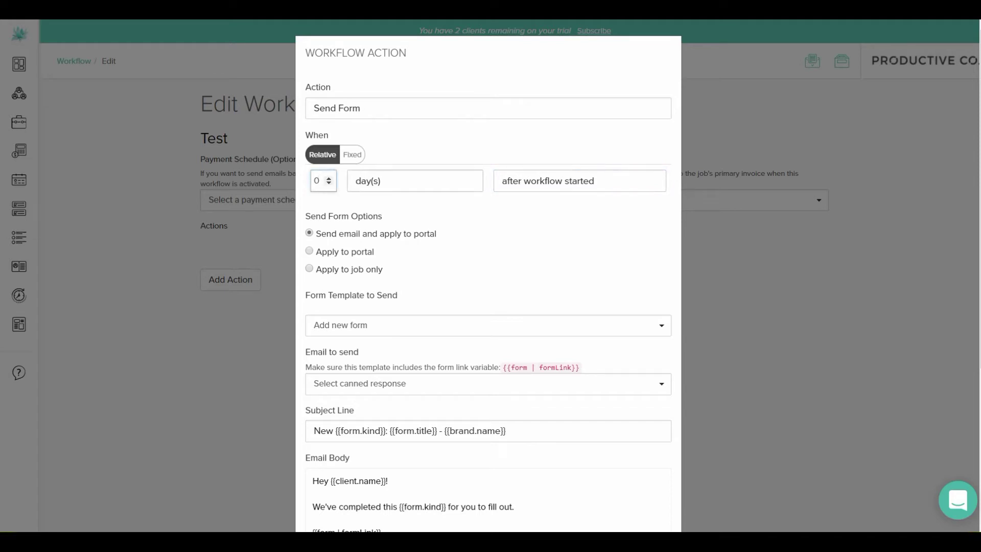
click(415, 180)
key(Up)
key(Return)
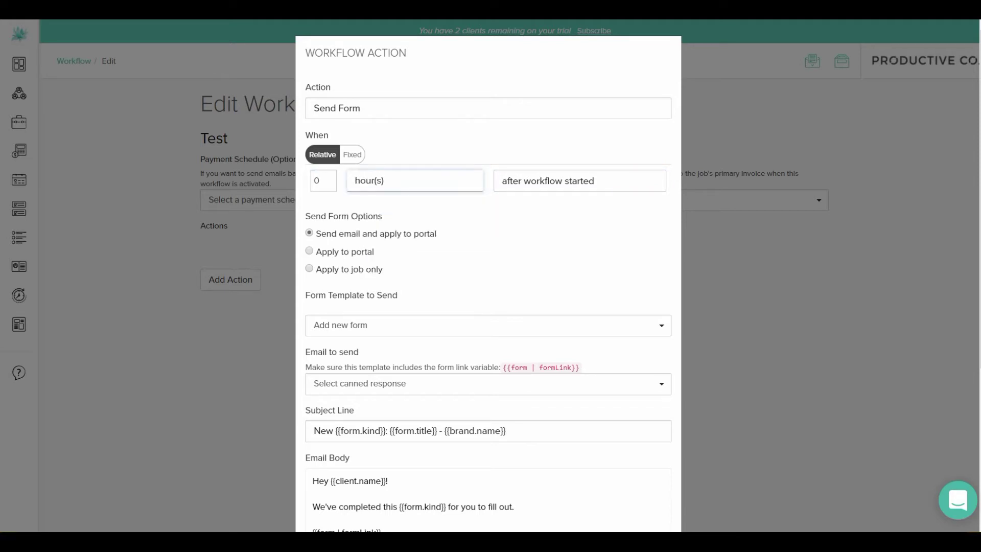
key(space)
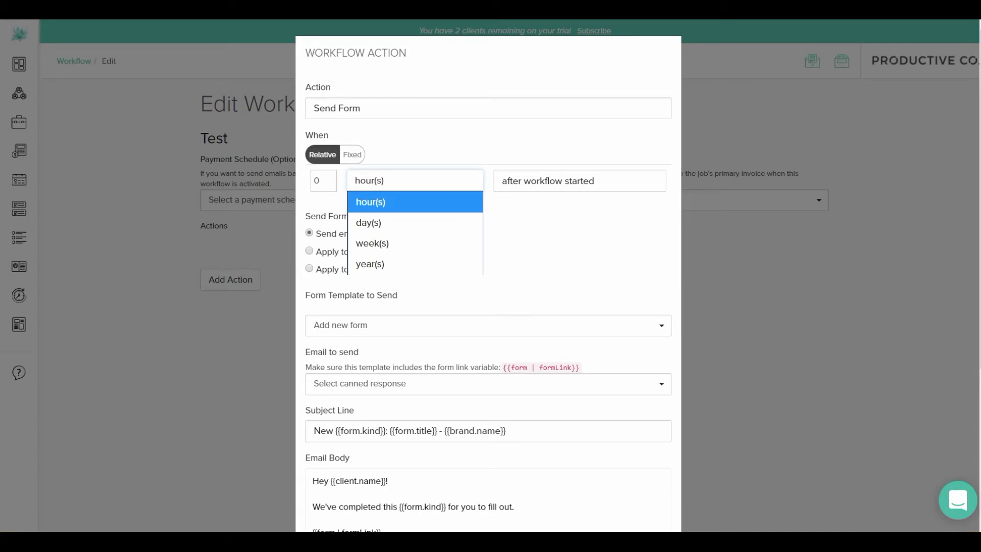
key(Down)
key(Down)
key(Down)
key(Up)
key(Up)
key(Up)
key(Down)
key(Up)
key(Return)
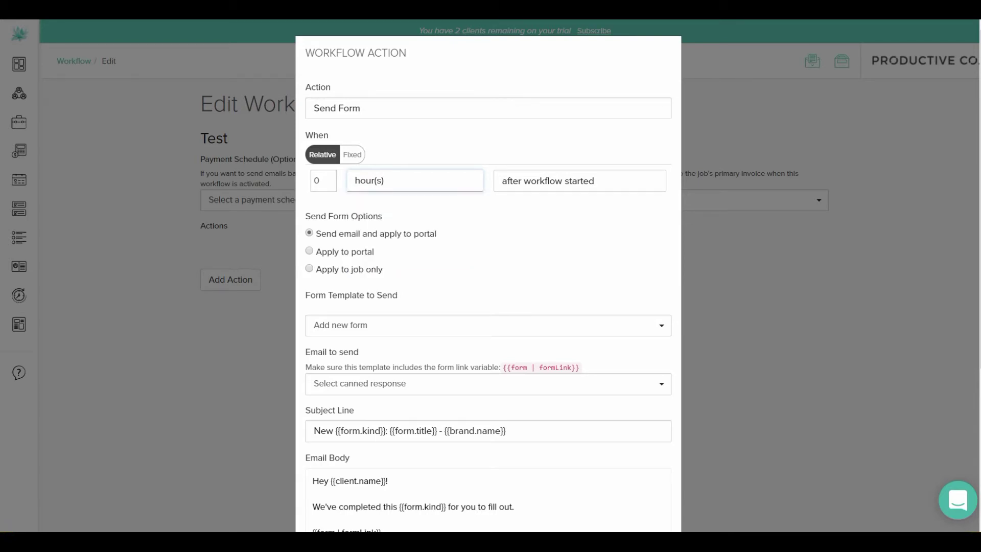
- Choose "Wedding Photography Shots, Timings and Vendors" as the form template to send and apply the action
scroll(488, 276, down, 5)
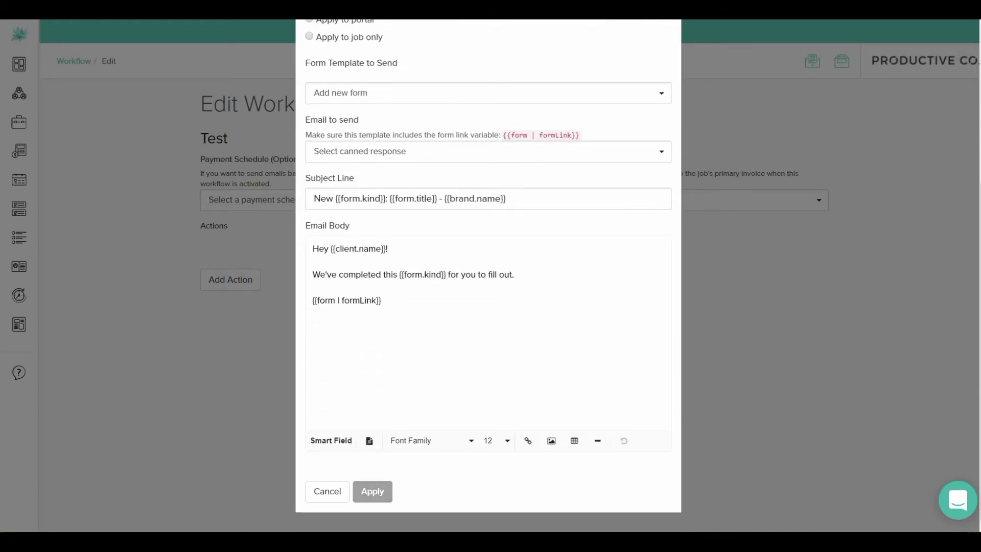
click(487, 93)
click(488, 121)
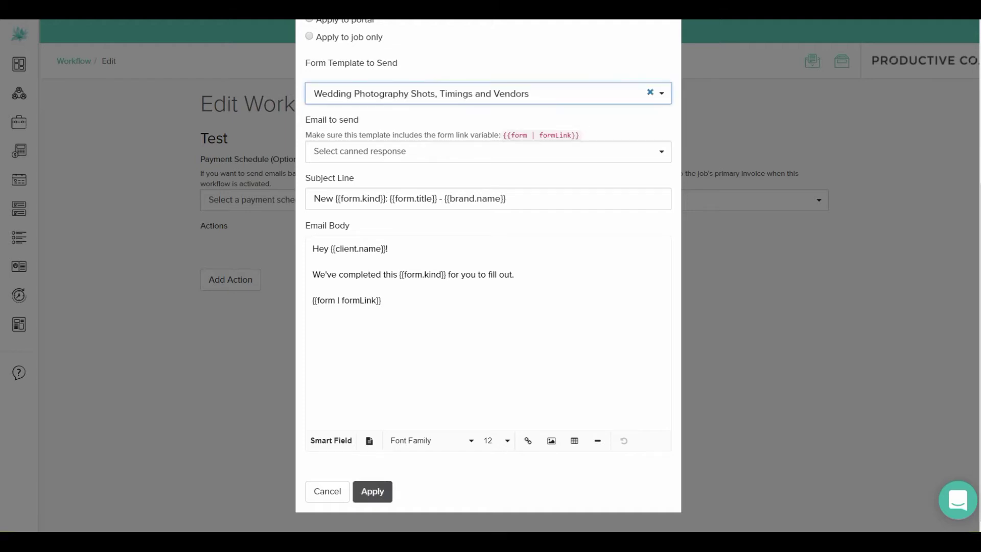
click(488, 151)
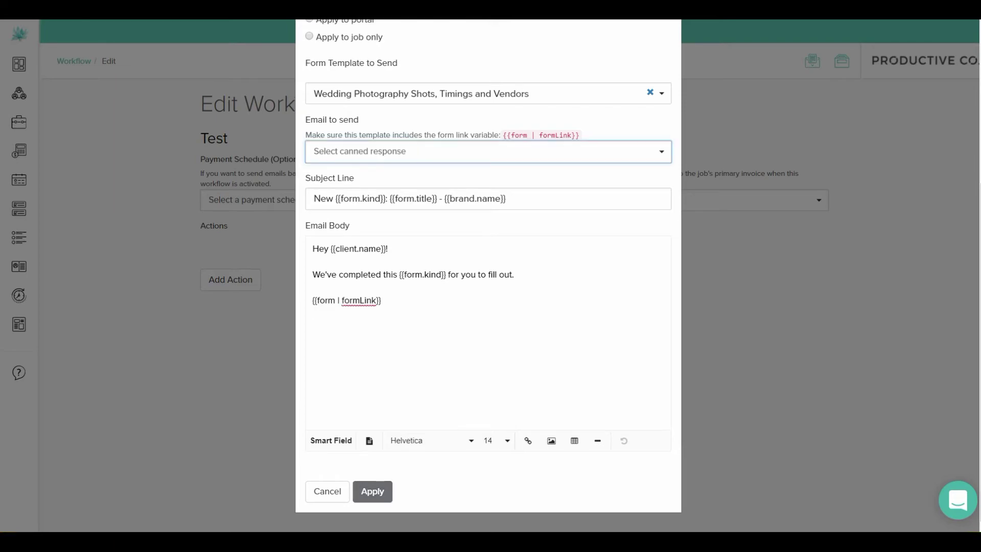
click(373, 491)
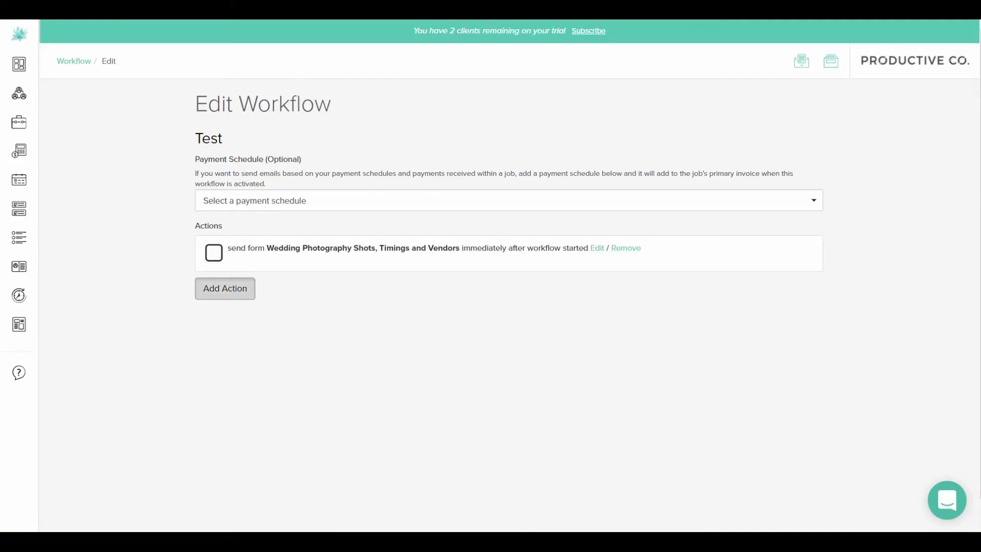
- Add a second workflow action of type Change Lead Status
click(230, 287)
click(494, 234)
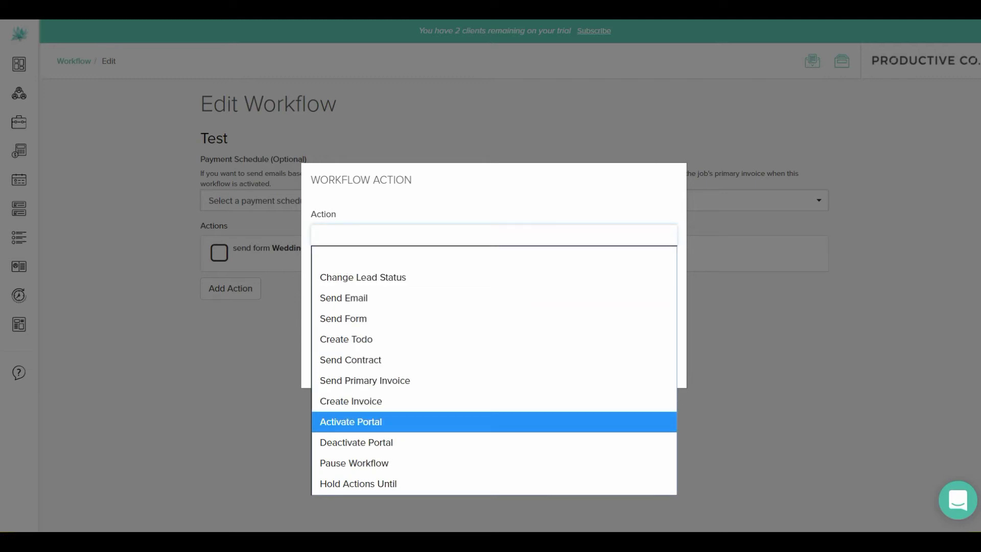
key(Up)
key(Up)
key(Up)
key(Up)
key(Up)
key(Up)
key(Up)
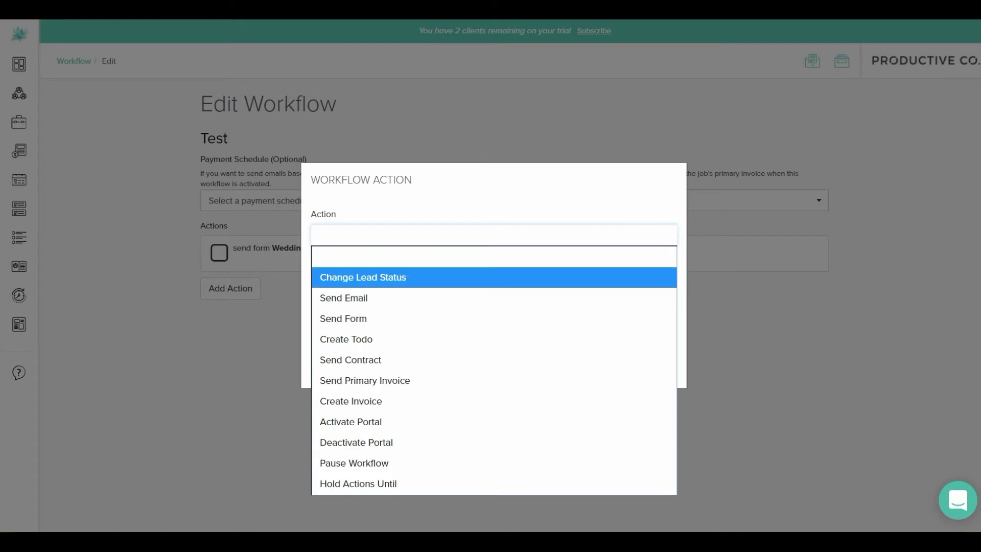
key(Return)
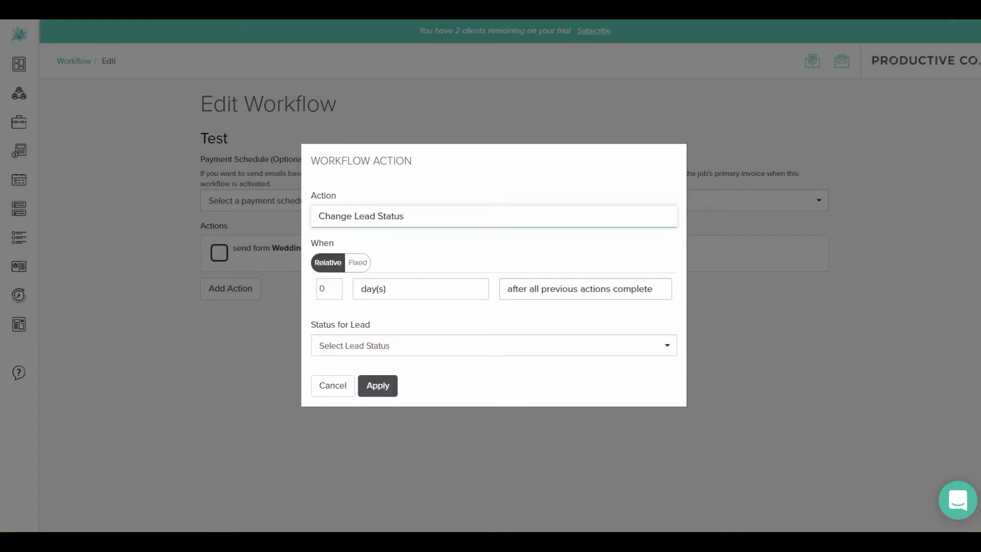
- Try to set the status for the lead to "Scheduled Interview"
click(494, 345)
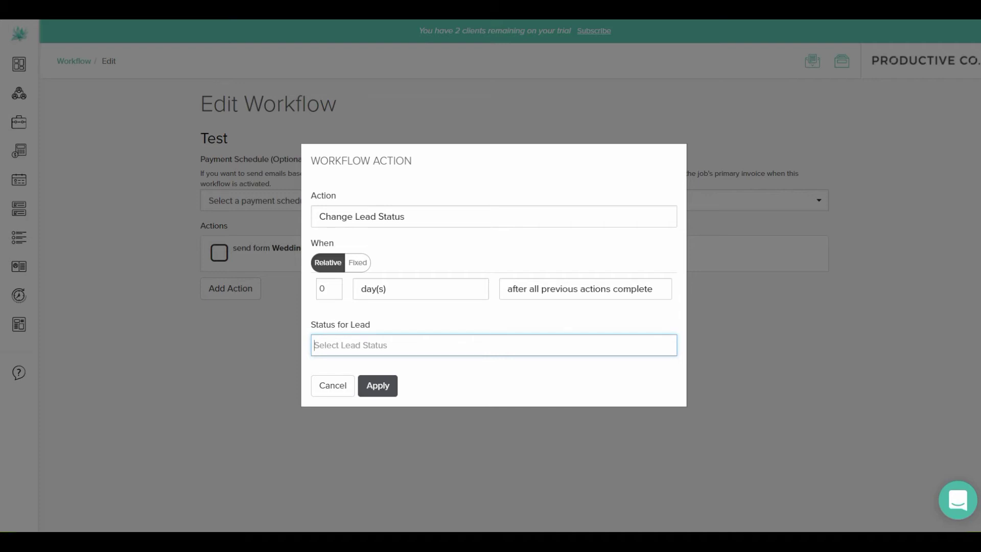
text(Scheduled Intev)
key(BackSpace)
text(rview)
- Set the lead status change to 3 days after all previous actions complete and apply the action
click(584, 289)
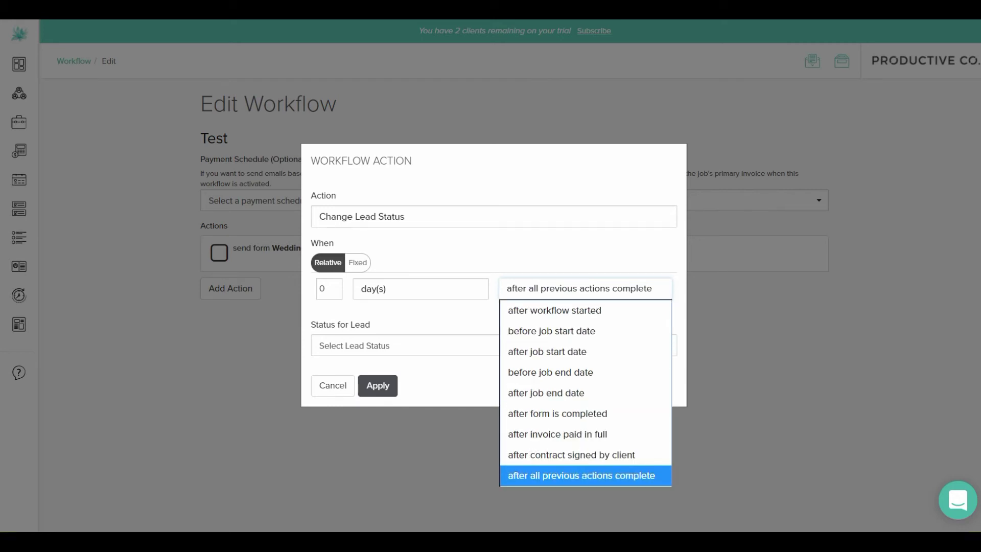
click(324, 288)
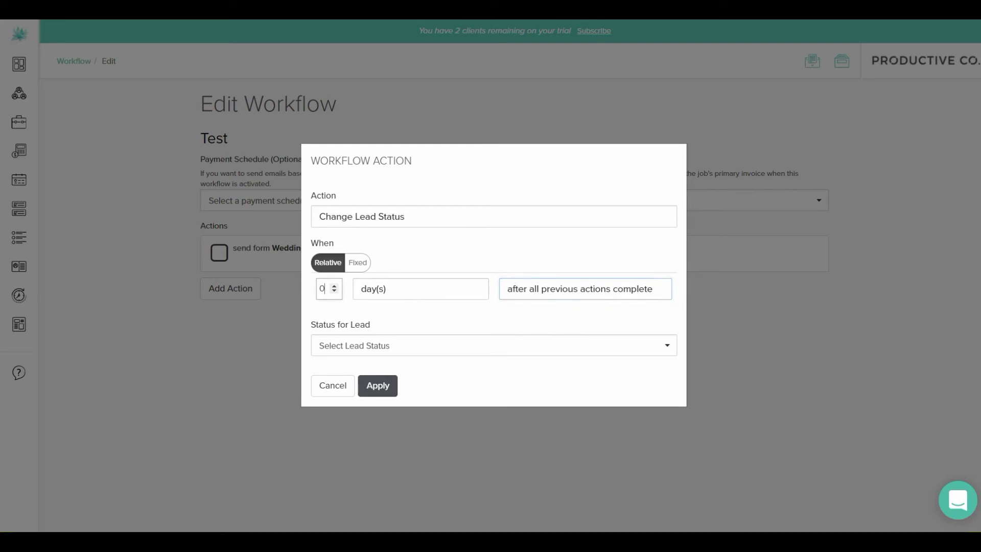
key(BackSpace)
text(3)
click(378, 386)
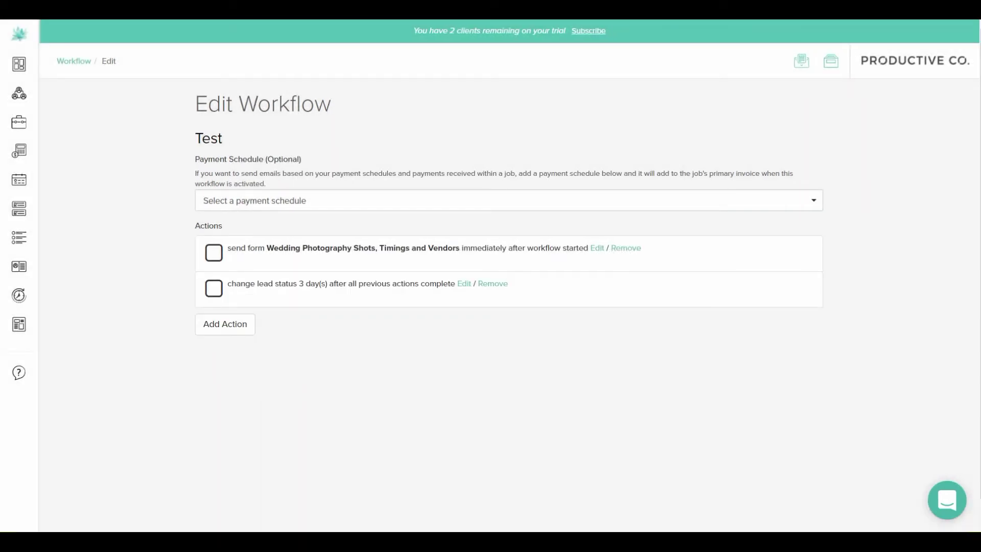
- Start a third workflow action and review the available action types and relative timing triggers
click(225, 324)
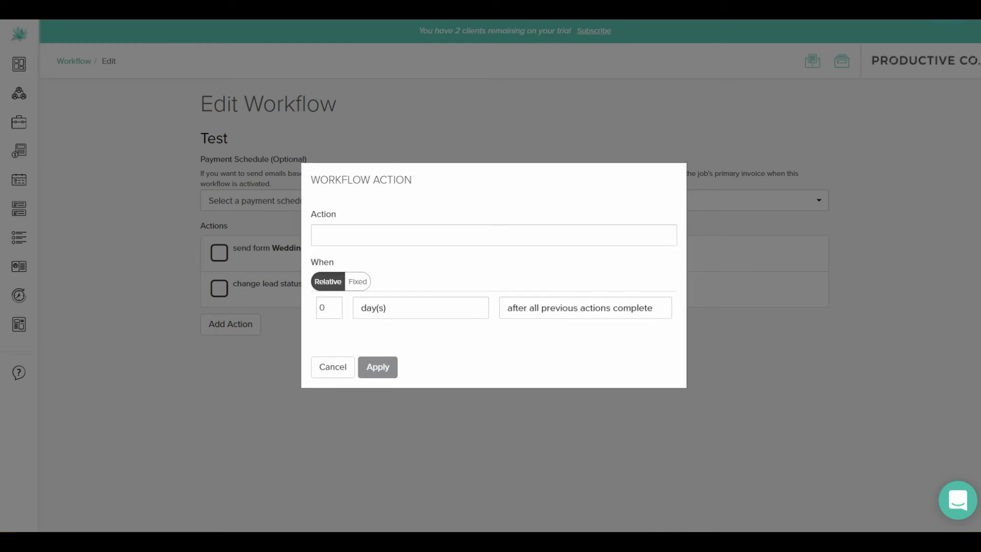
click(493, 234)
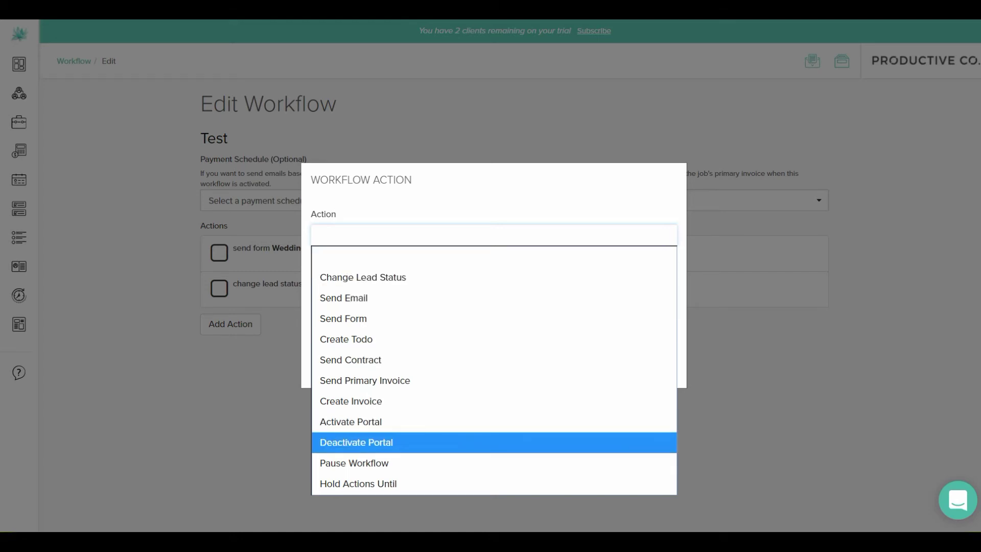
key(Escape)
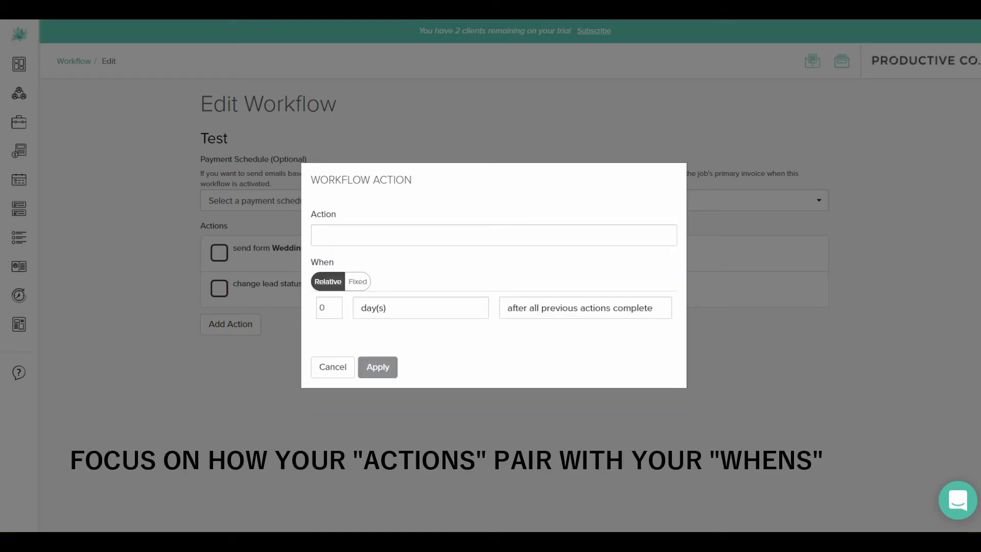
click(585, 308)
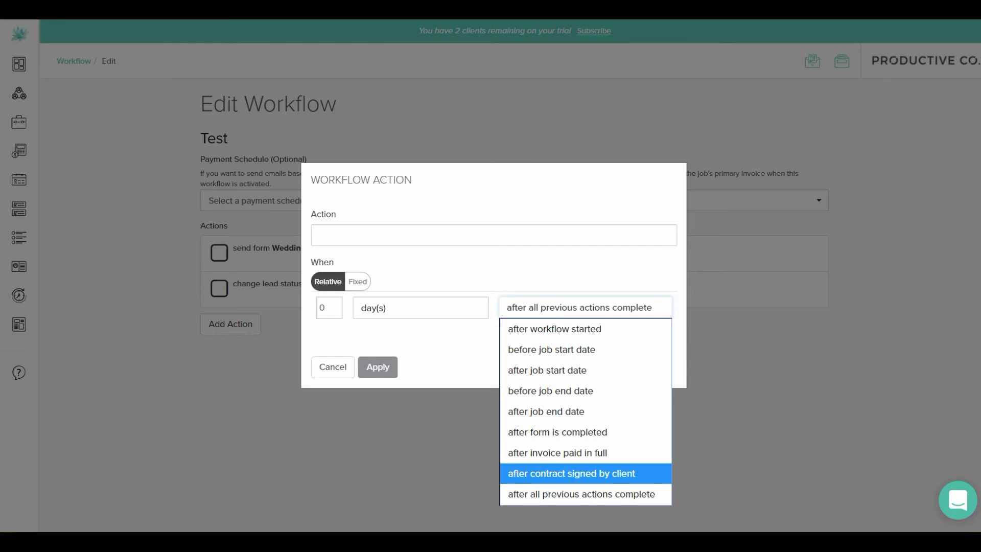
key(Escape)
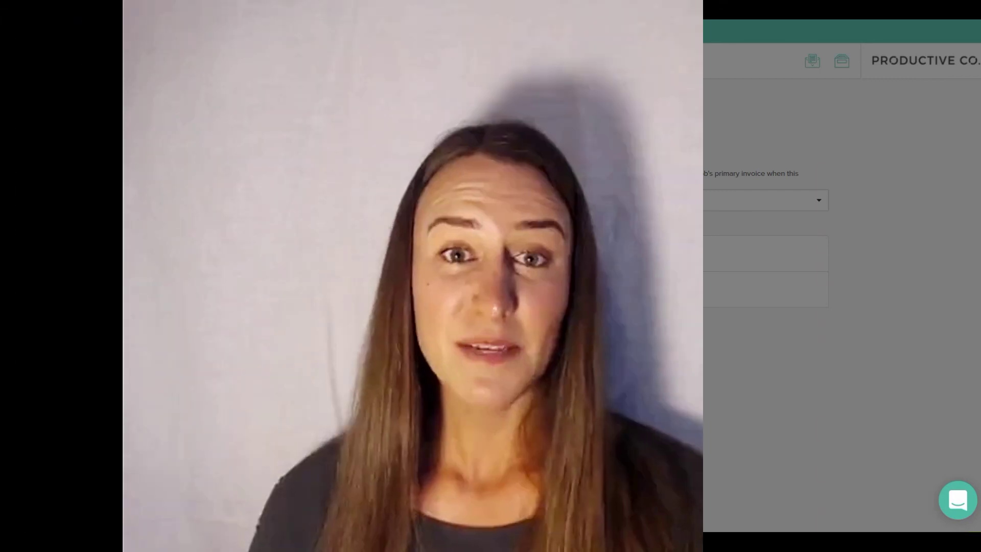